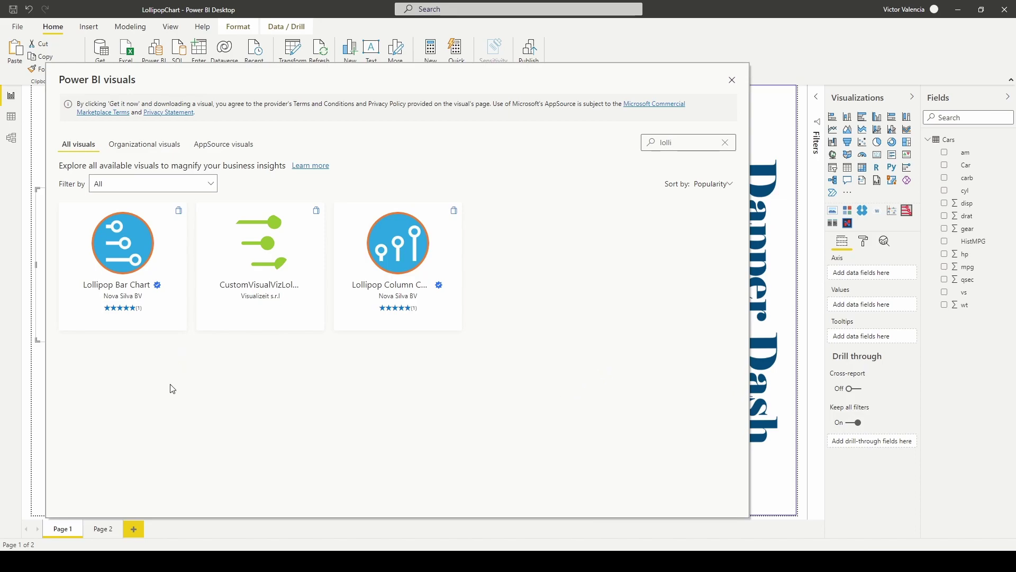
# Close the Power BI visuals dialog to return to the Car: MPG lollipop and bar charts
pyautogui.moveTo(143, 259)
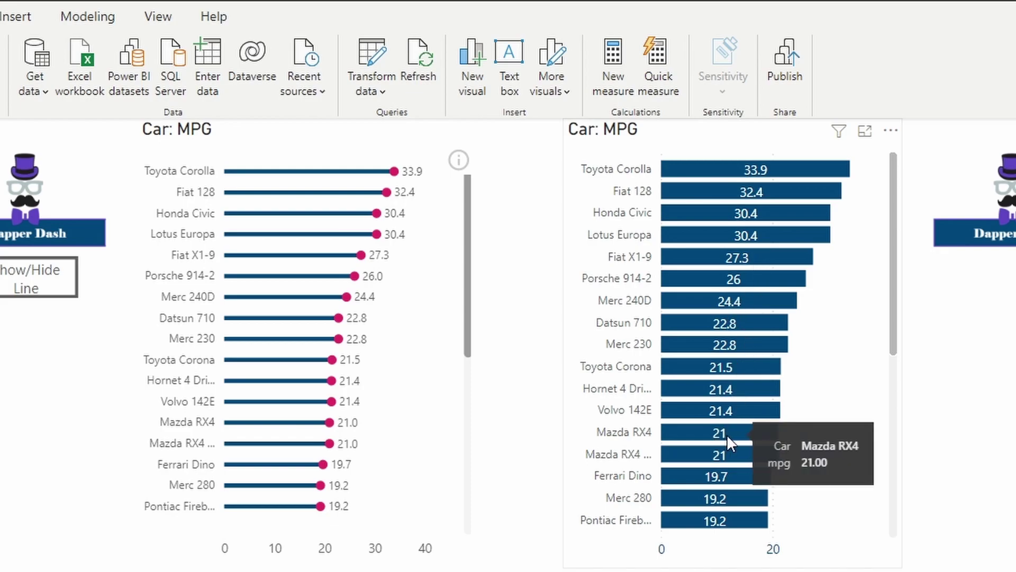
pyautogui.scroll(-5, 726, 434)
pyautogui.scroll(5, 726, 433)
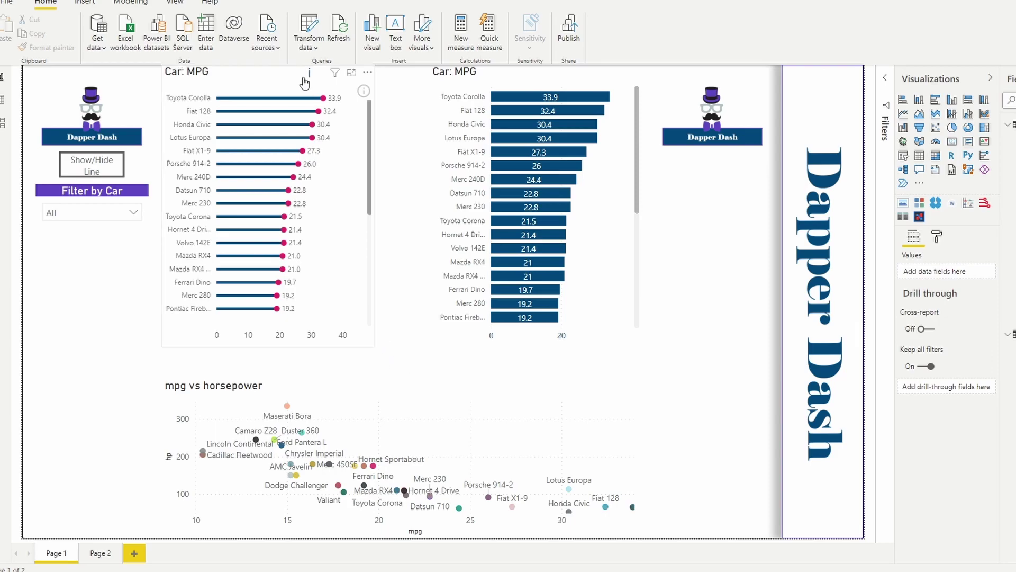
pyautogui.click(259, 74)
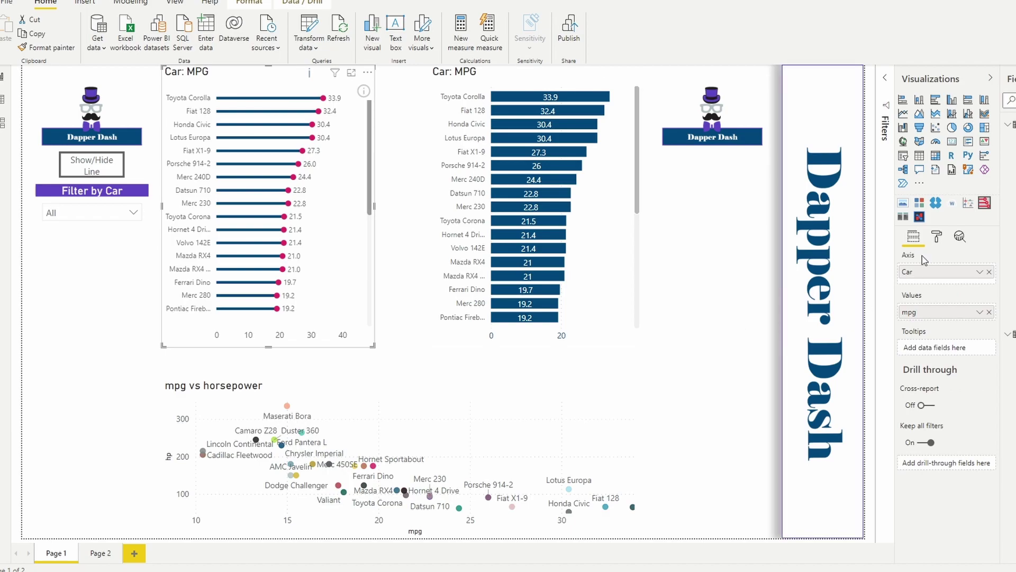
pyautogui.click(937, 240)
pyautogui.click(911, 366)
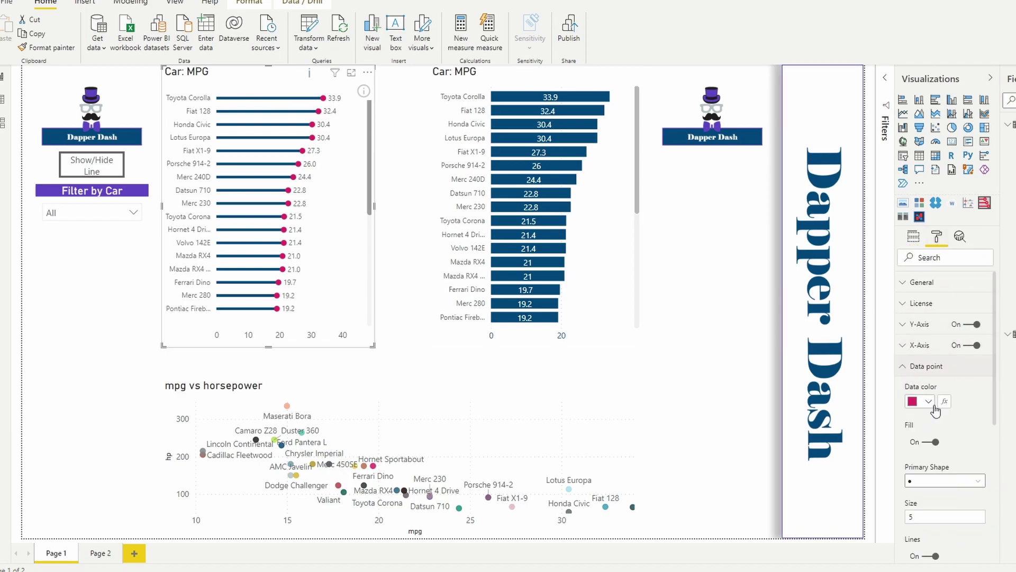
pyautogui.click(928, 401)
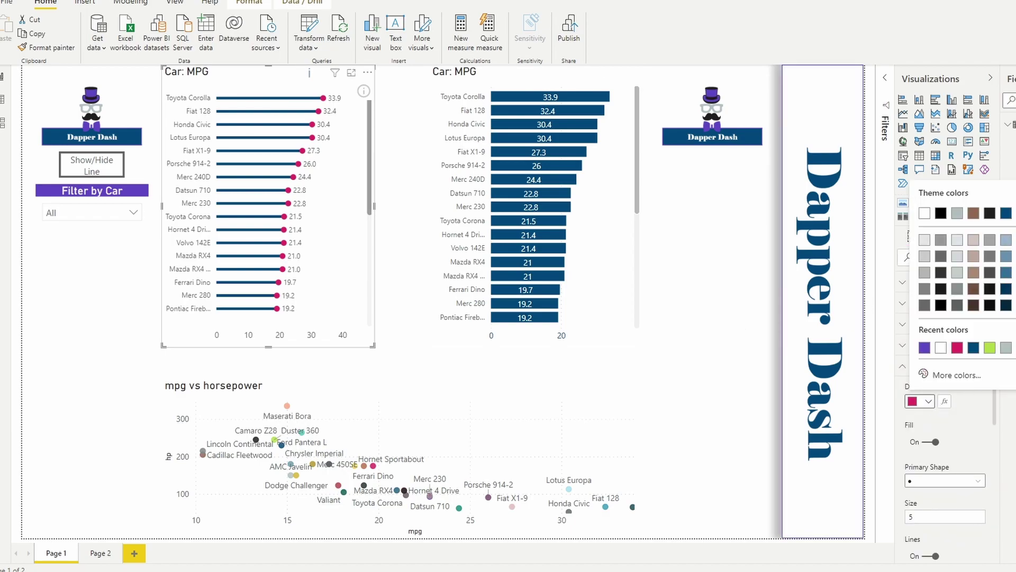
pyautogui.click(990, 347)
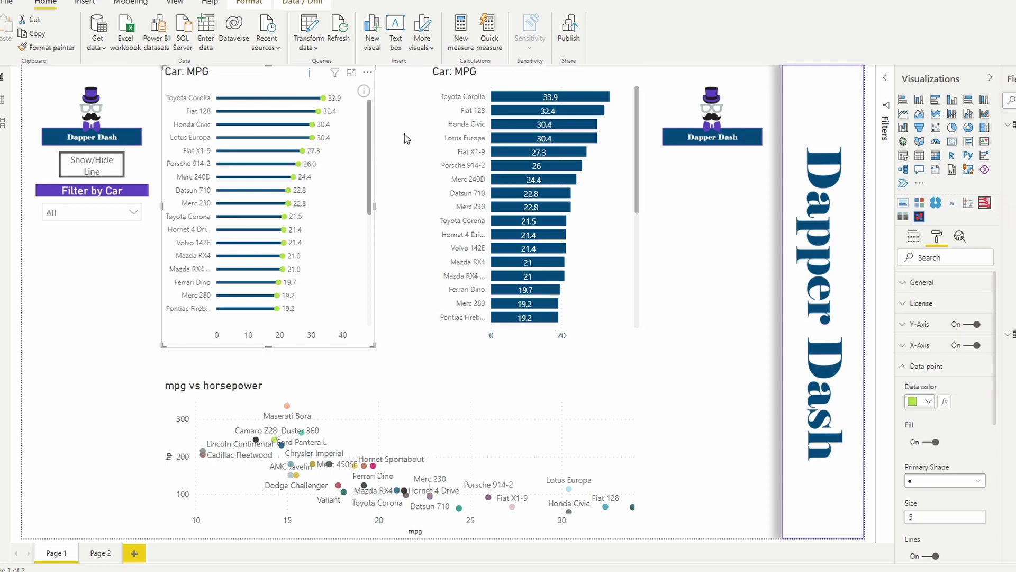
pyautogui.click(935, 443)
pyautogui.click(935, 446)
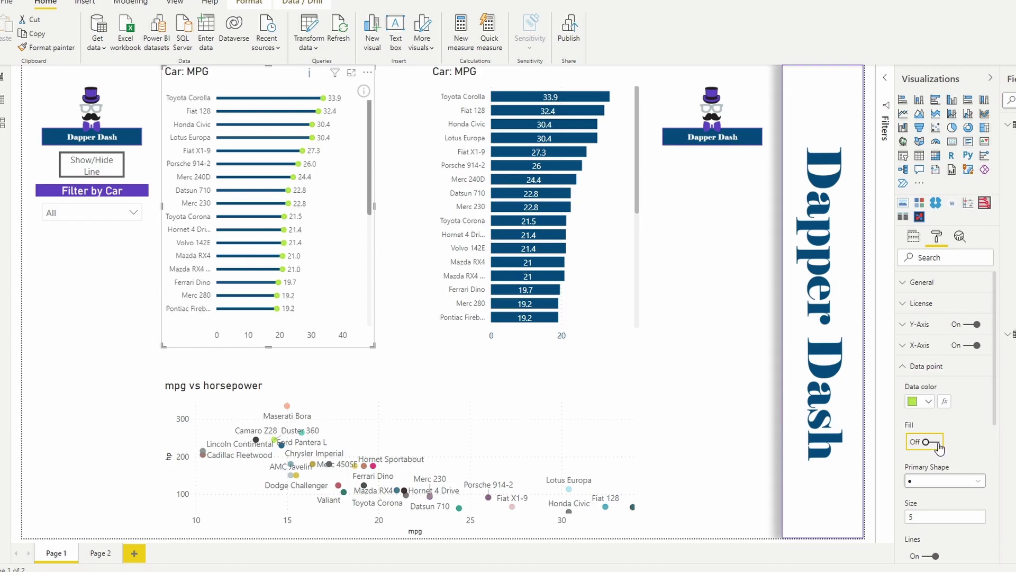
pyautogui.click(938, 447)
pyautogui.scroll(-2, 947, 469)
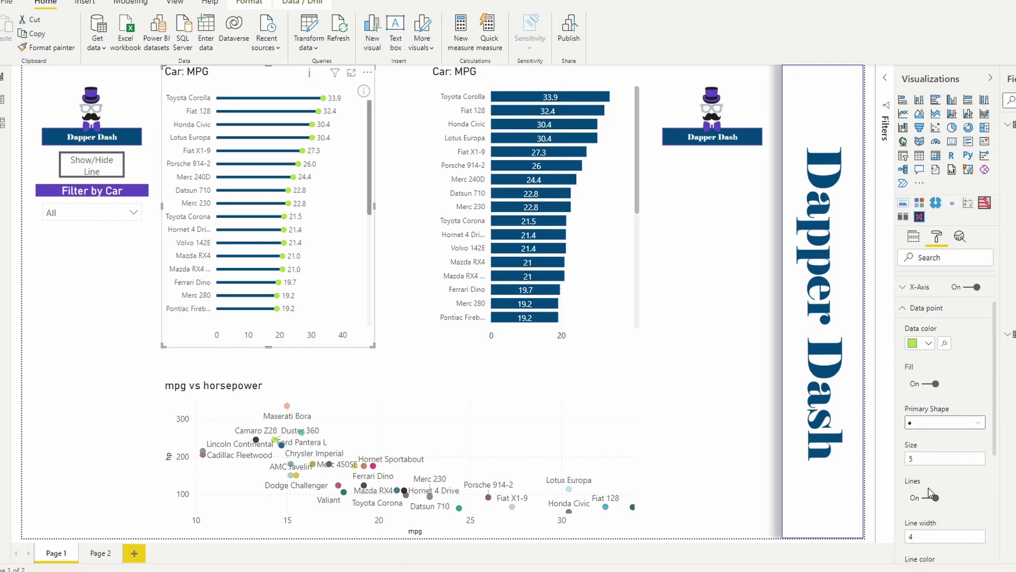
pyautogui.doubleClick(912, 459)
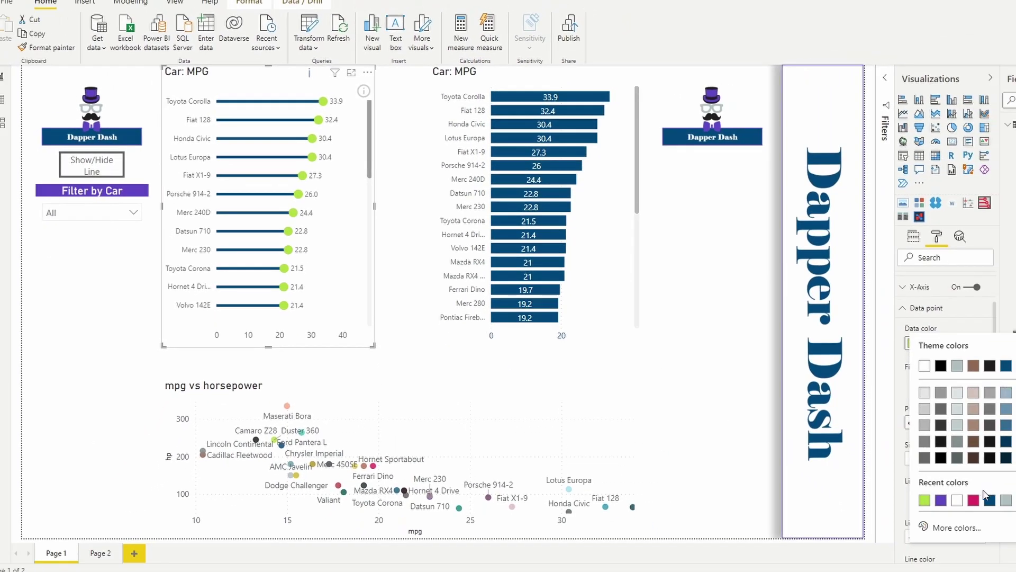
pyautogui.click(970, 501)
pyautogui.hotkey('ctrl', 'a')
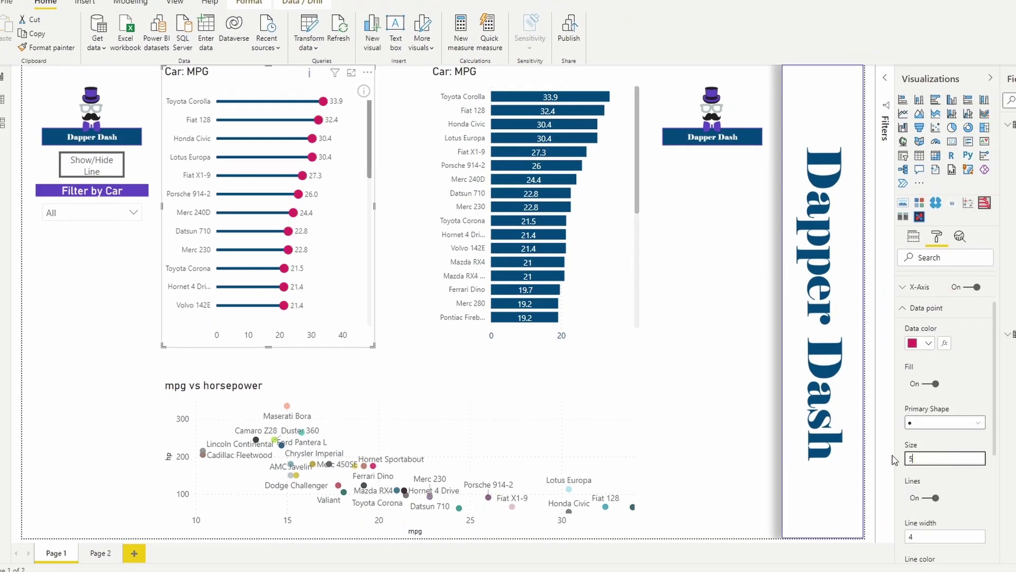
pyautogui.click(103, 268)
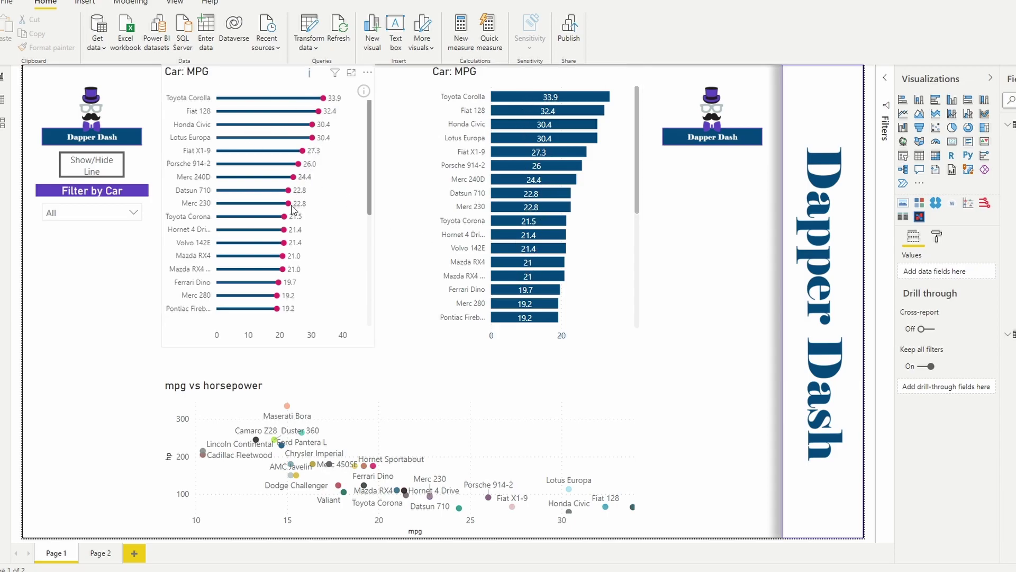
# Colour the lollipop chart's dots by Field value, using the Cars color field
pyautogui.click(344, 154)
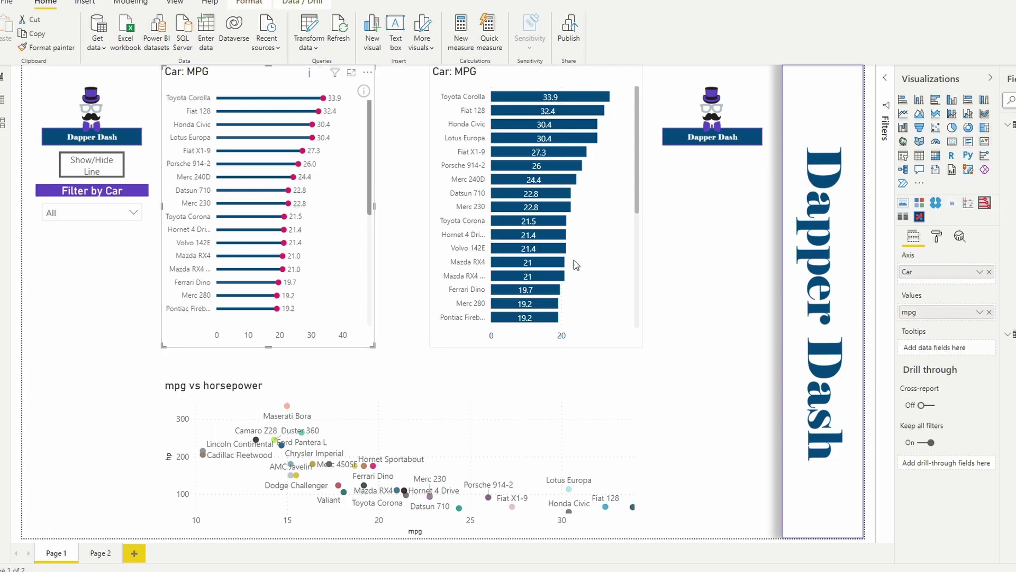
pyautogui.click(937, 237)
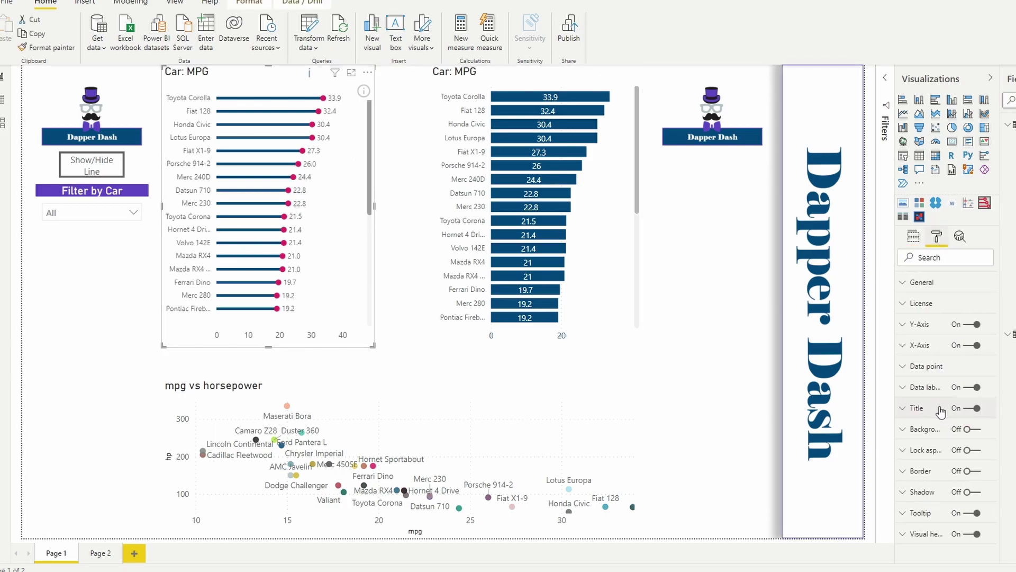
pyautogui.click(924, 368)
pyautogui.click(945, 401)
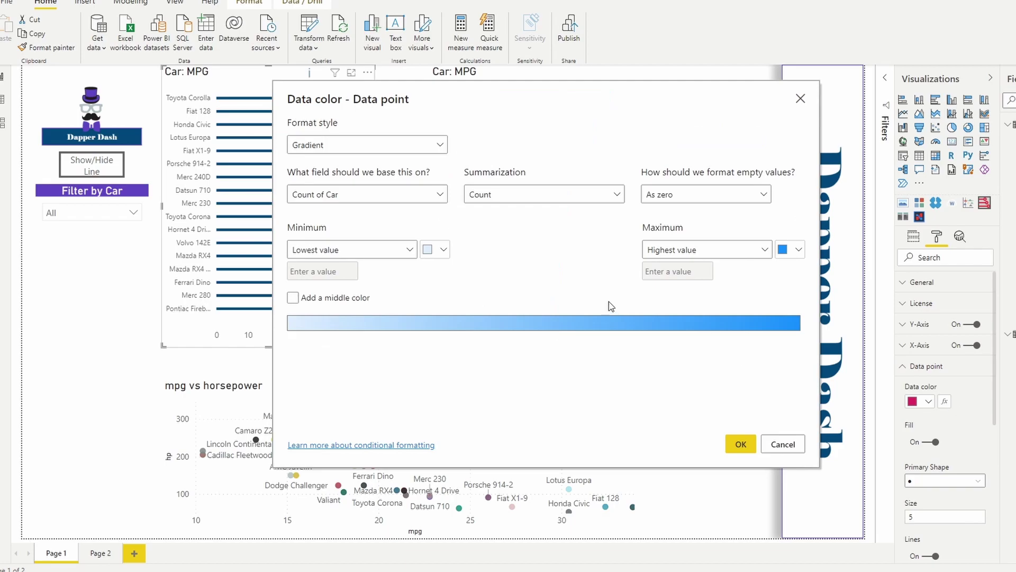
pyautogui.click(397, 146)
pyautogui.click(359, 201)
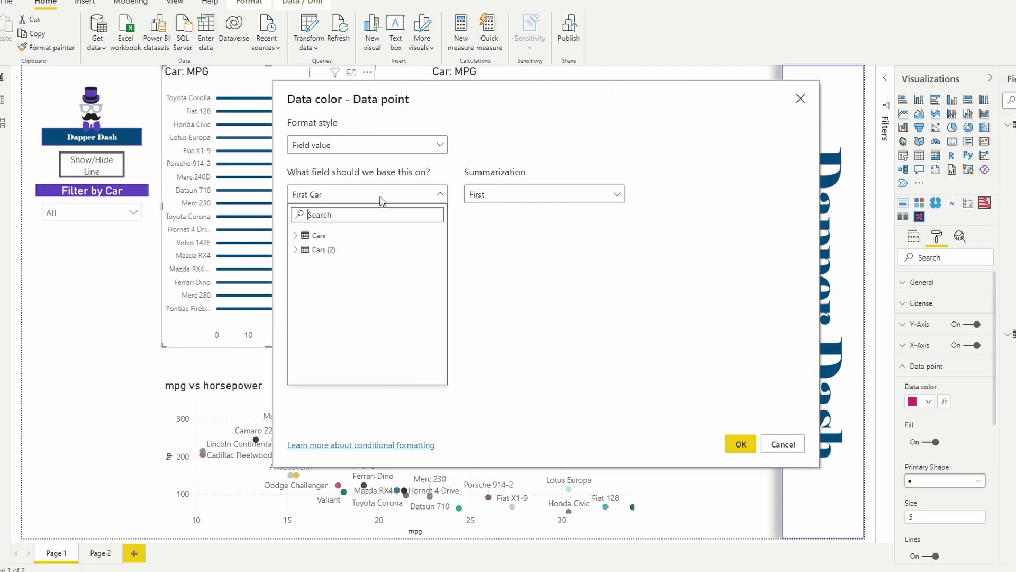
pyautogui.click(315, 235)
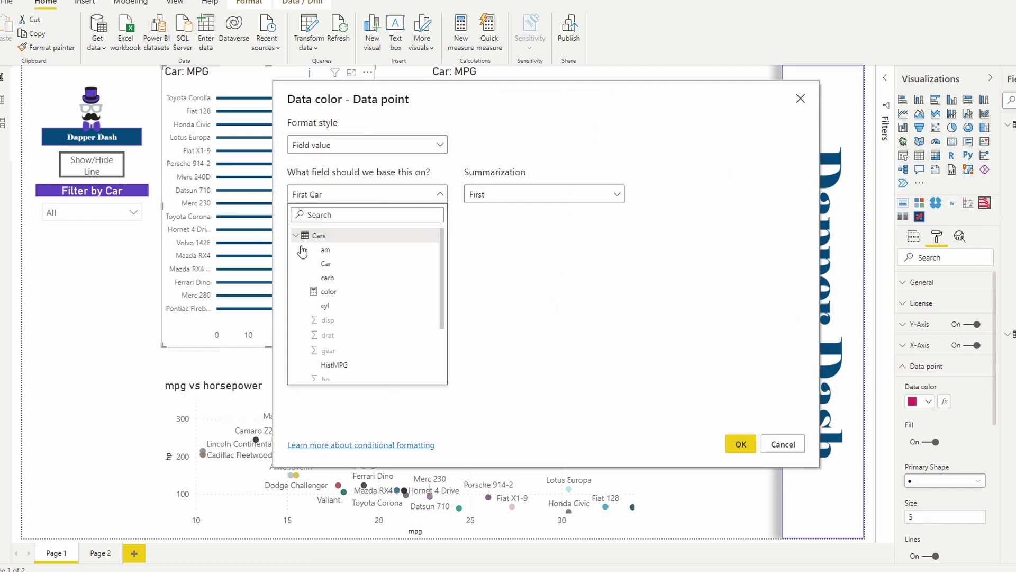
pyautogui.click(328, 291)
pyautogui.click(740, 443)
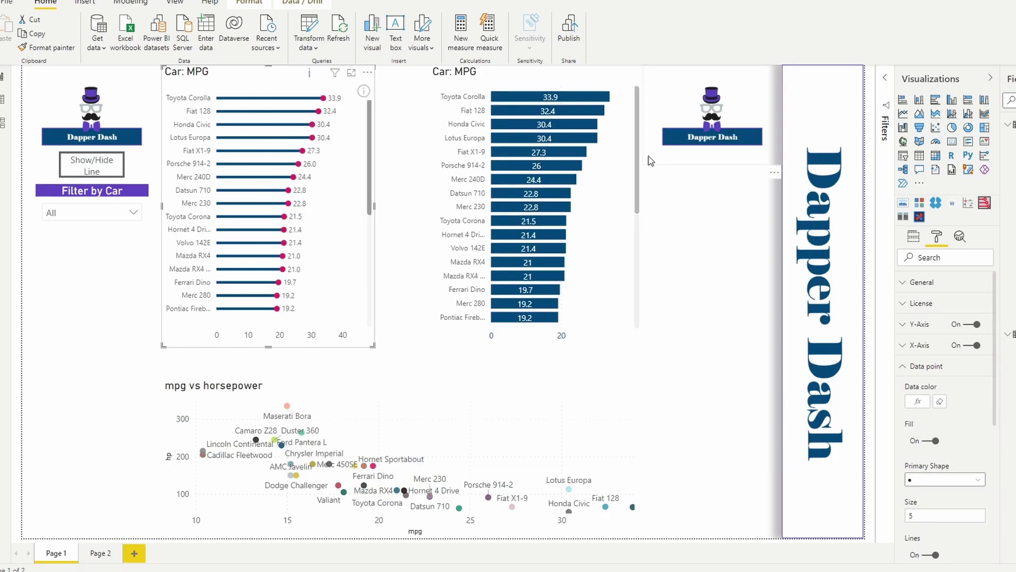
# Colour the MPG bar chart's bars from the Cars color field, turning them magenta
pyautogui.click(537, 72)
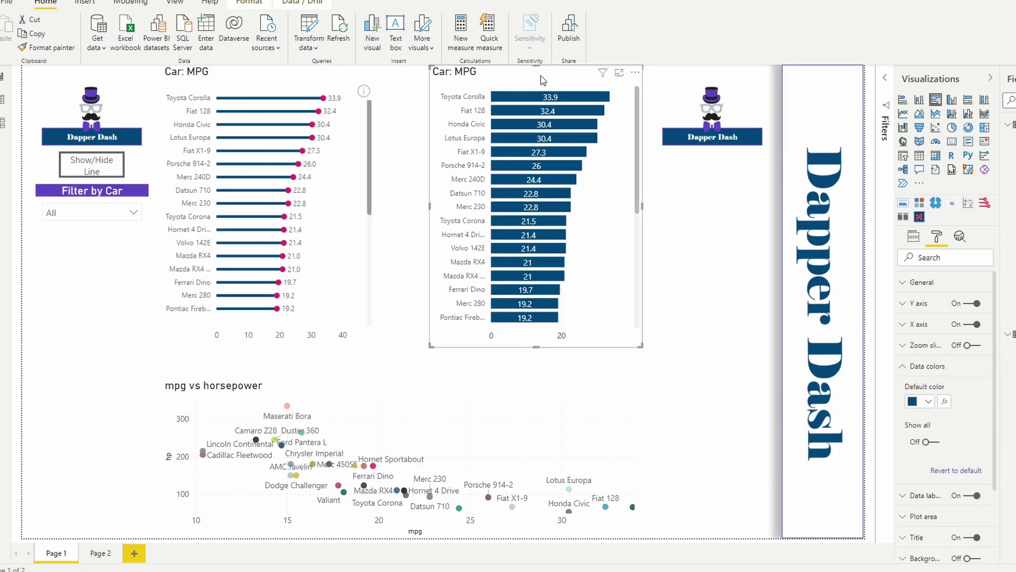
pyautogui.click(946, 402)
pyautogui.click(398, 148)
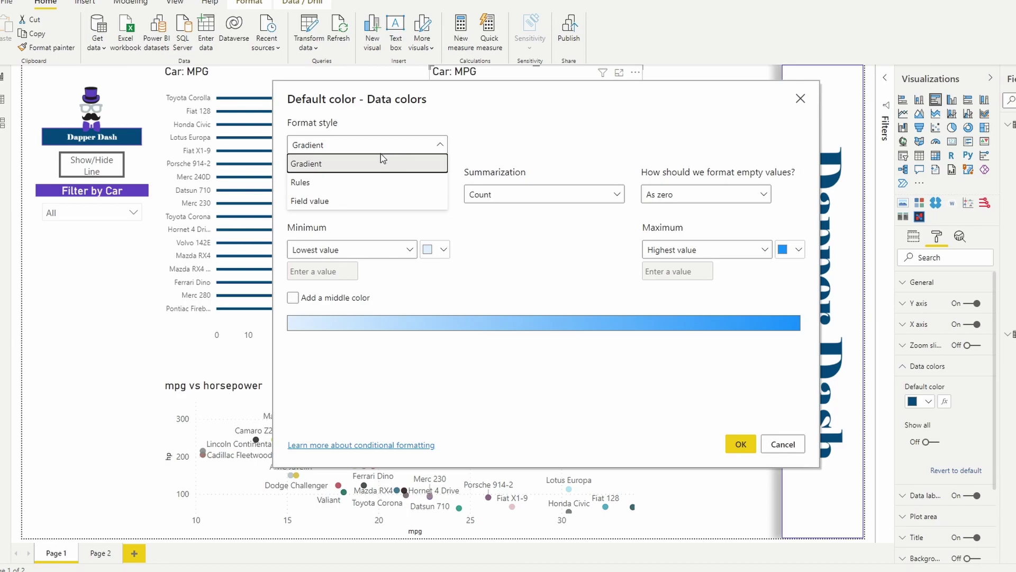
pyautogui.click(365, 182)
pyautogui.click(365, 144)
pyautogui.click(344, 200)
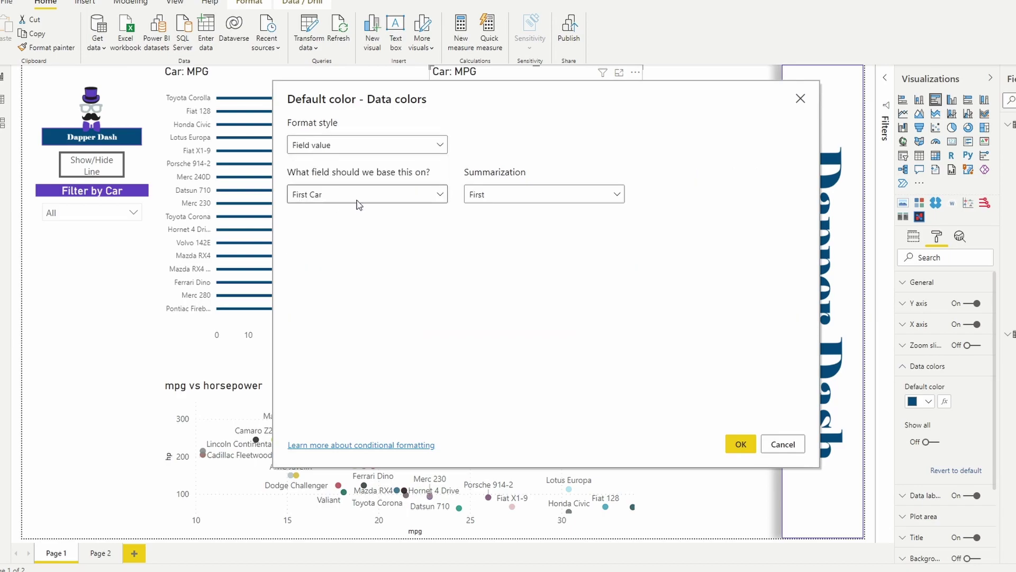
pyautogui.click(358, 196)
pyautogui.click(296, 236)
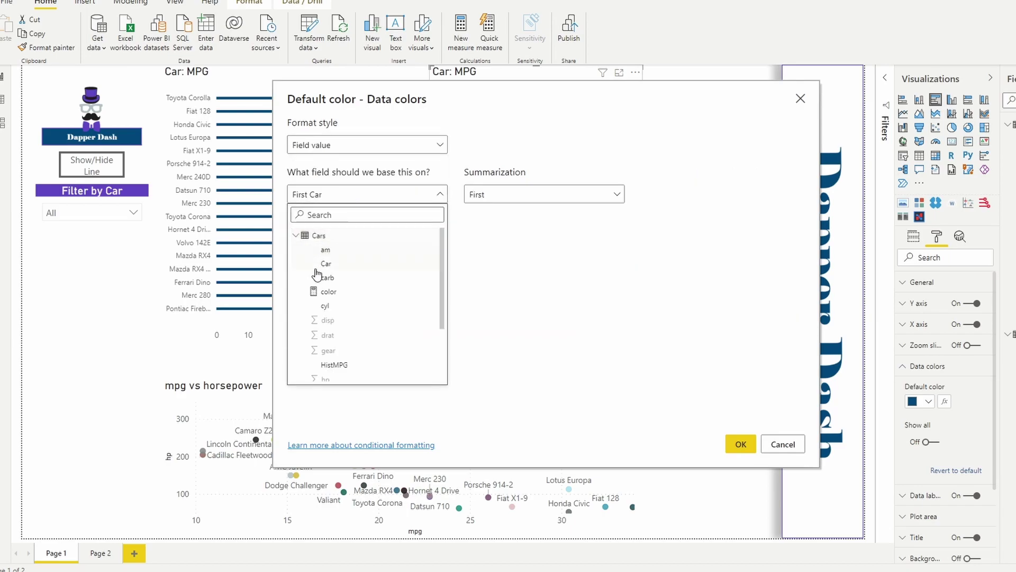
pyautogui.click(342, 294)
pyautogui.click(741, 444)
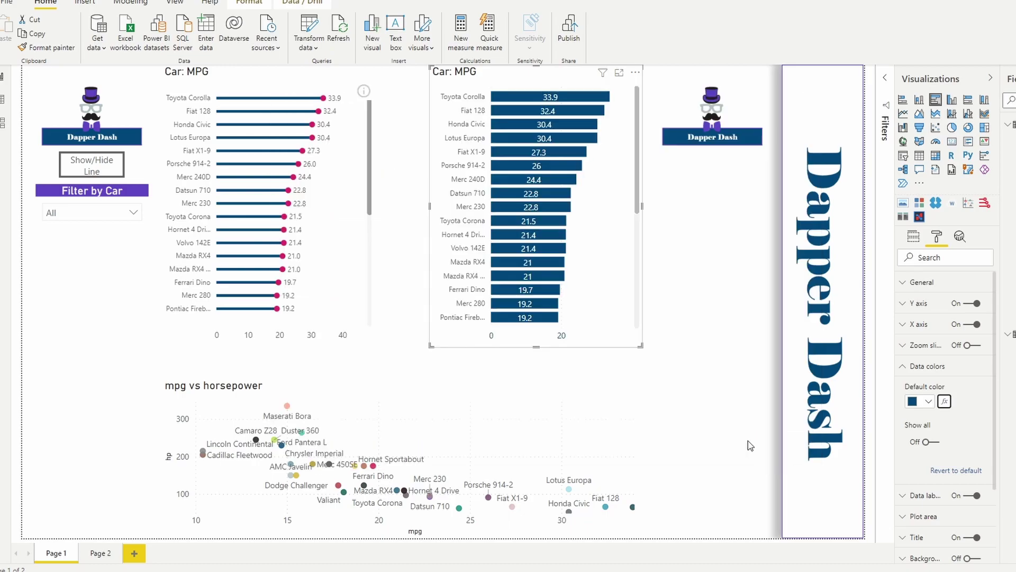
# Filter the report to Dodge Challenger using the Filter by Car slicer
pyautogui.click(120, 304)
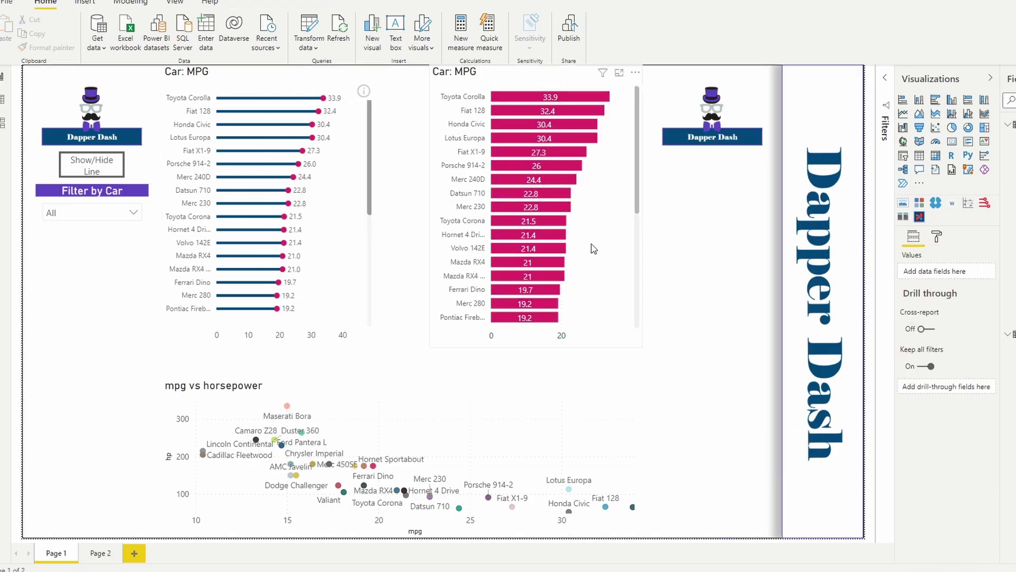
pyautogui.click(133, 212)
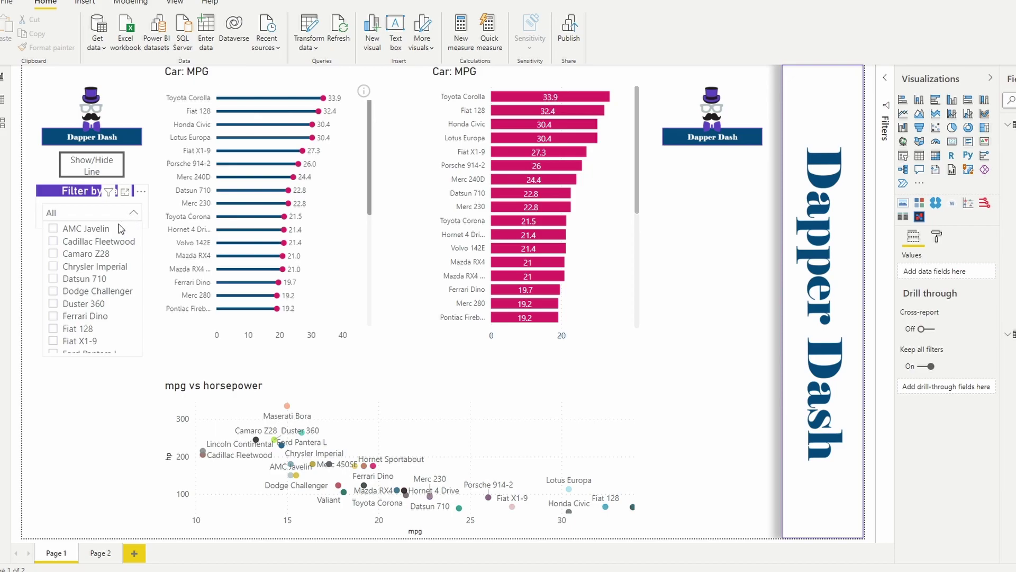
pyautogui.click(111, 296)
pyautogui.click(104, 375)
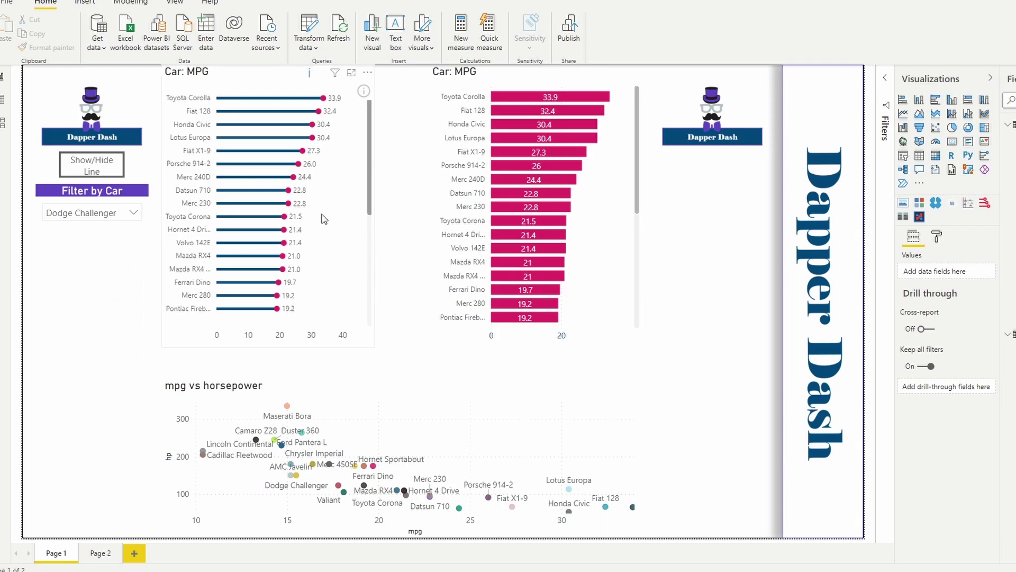
# Switch the car filter to Lotus Europa so both charts highlight it
pyautogui.moveTo(370, 180); pyautogui.dragTo(370, 229)
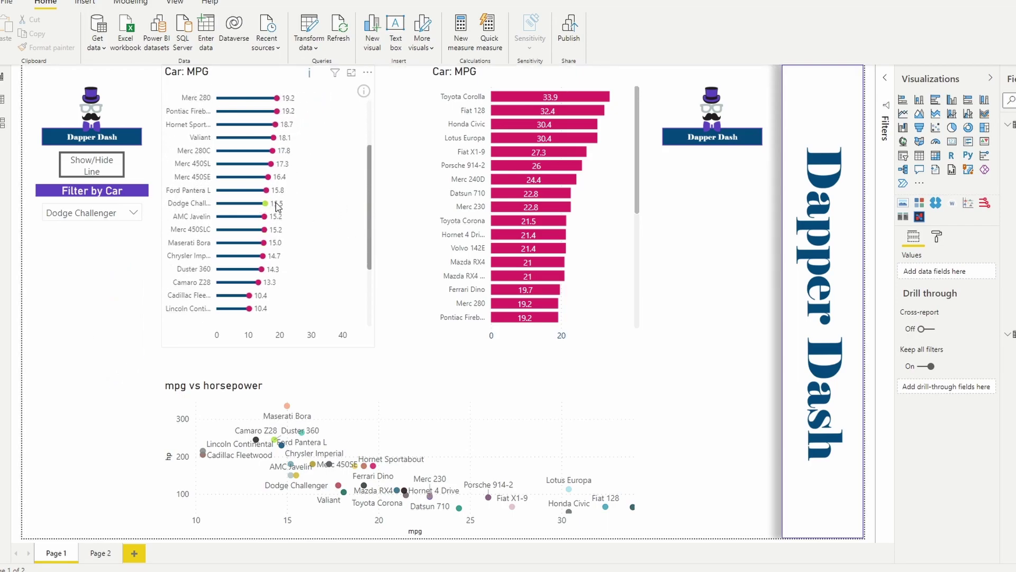
pyautogui.scroll(-5, 595, 206)
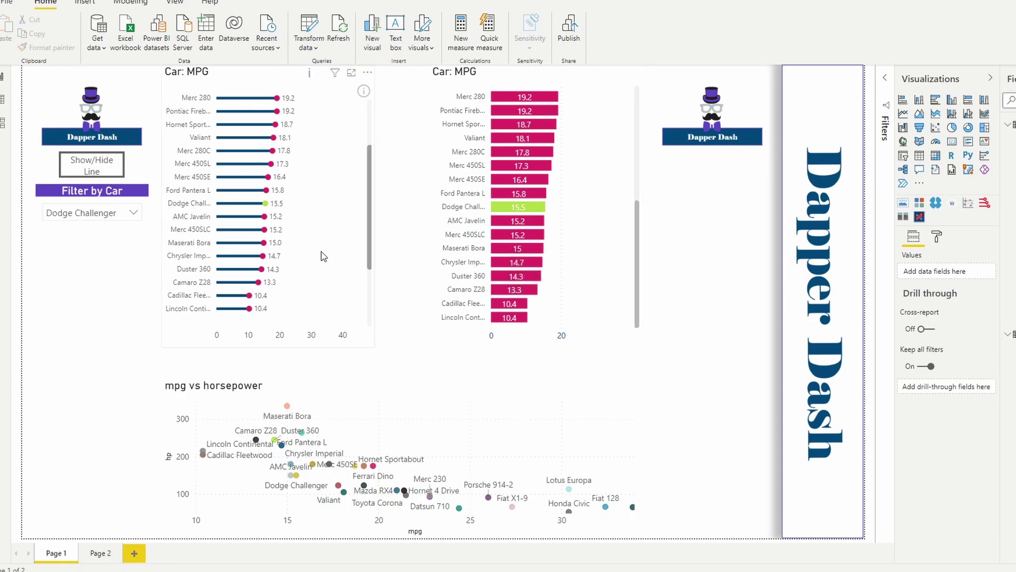
pyautogui.click(133, 212)
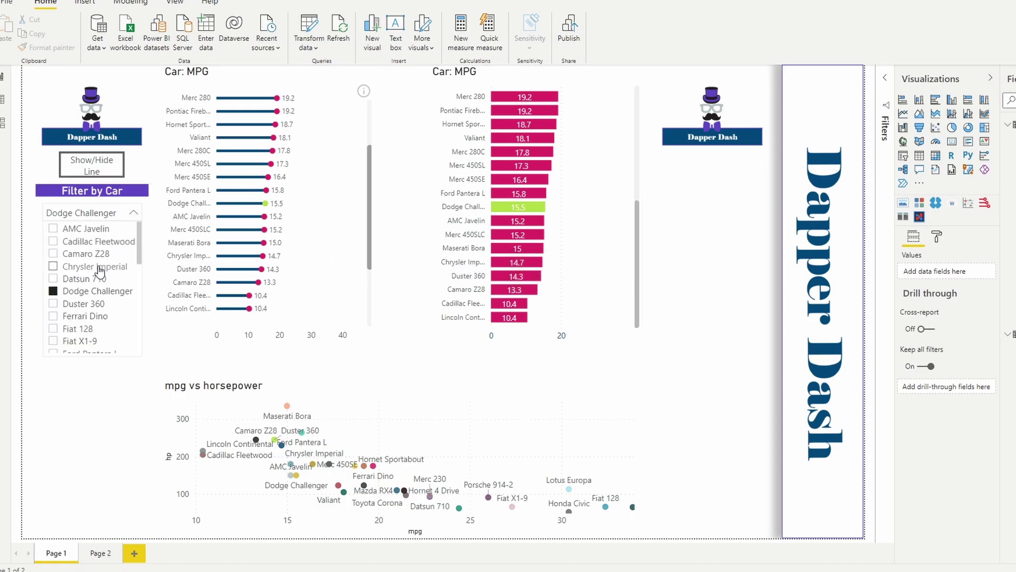
pyautogui.scroll(-3, 95, 312)
pyautogui.scroll(-1, 95, 315)
pyautogui.click(87, 284)
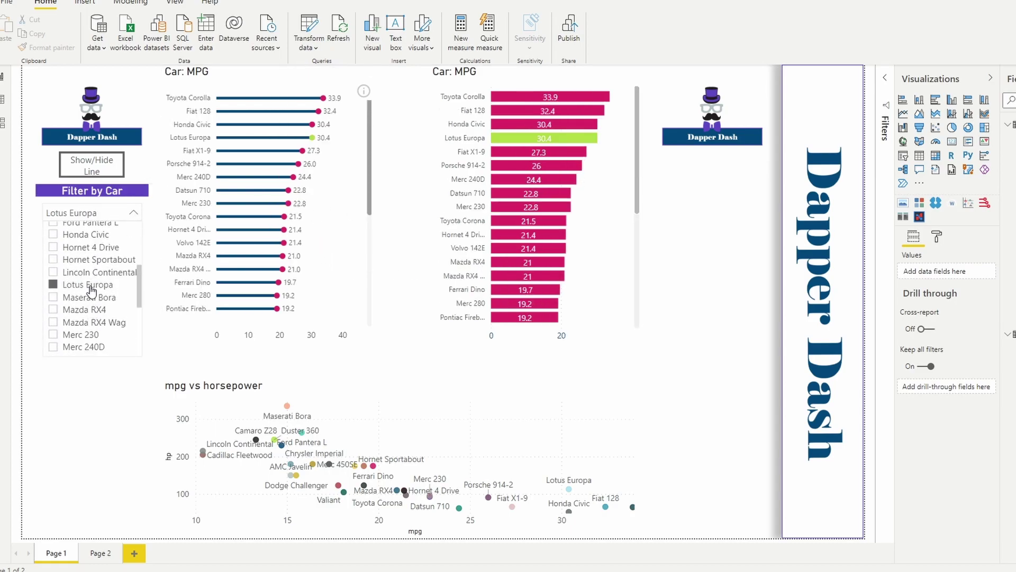
pyautogui.click(134, 212)
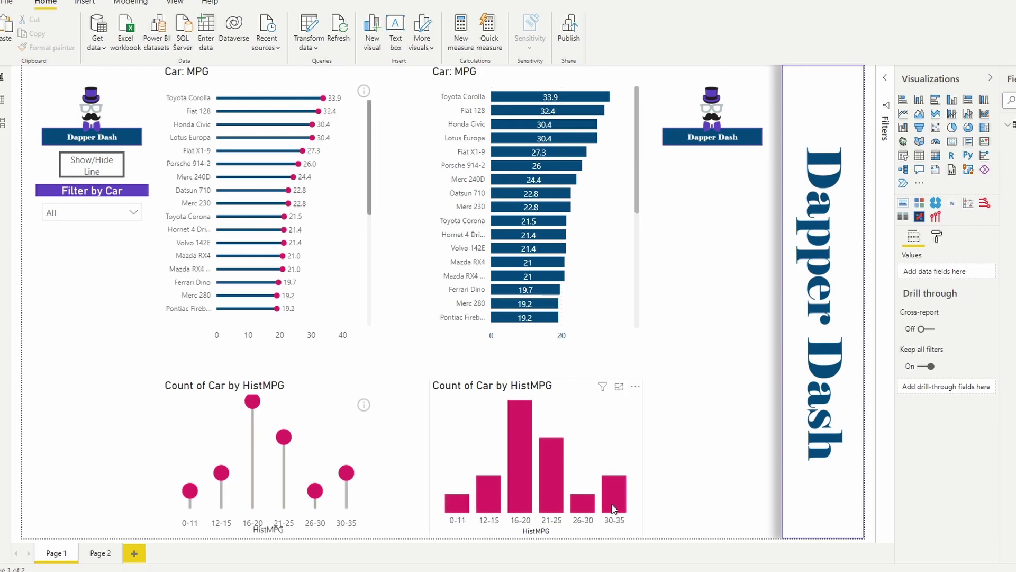
# Reset the slicer to All and replace the scatter with Count of Car by HistMPG lollipop and bar visuals
pyautogui.moveTo(583, 508)
pyautogui.scroll(-5, 476, 159)
pyautogui.scroll(5, 475, 216)
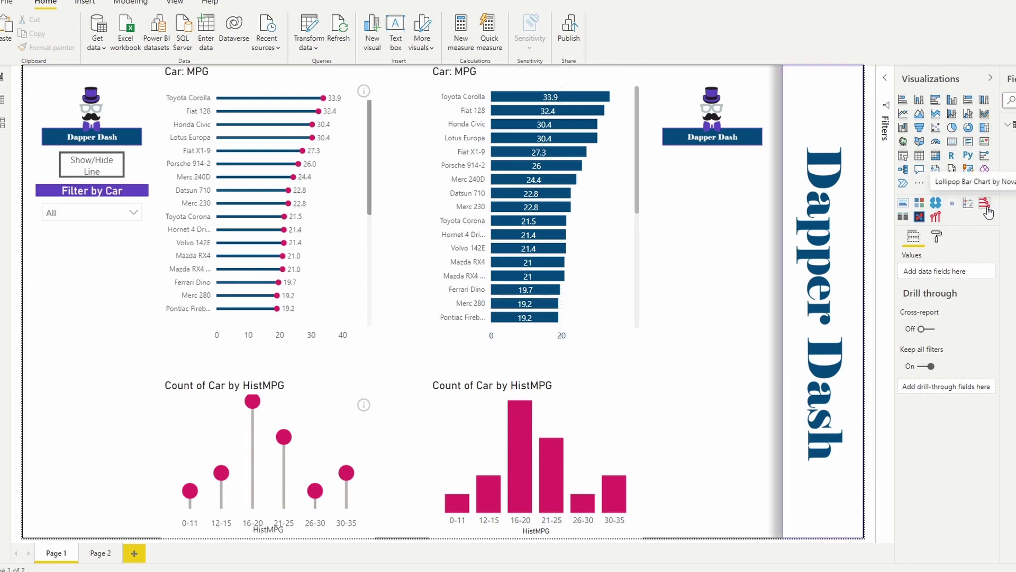
# Give the Car: MPG bar chart an Analytics average line coloured pink with a Solid line style
pyautogui.click(523, 79)
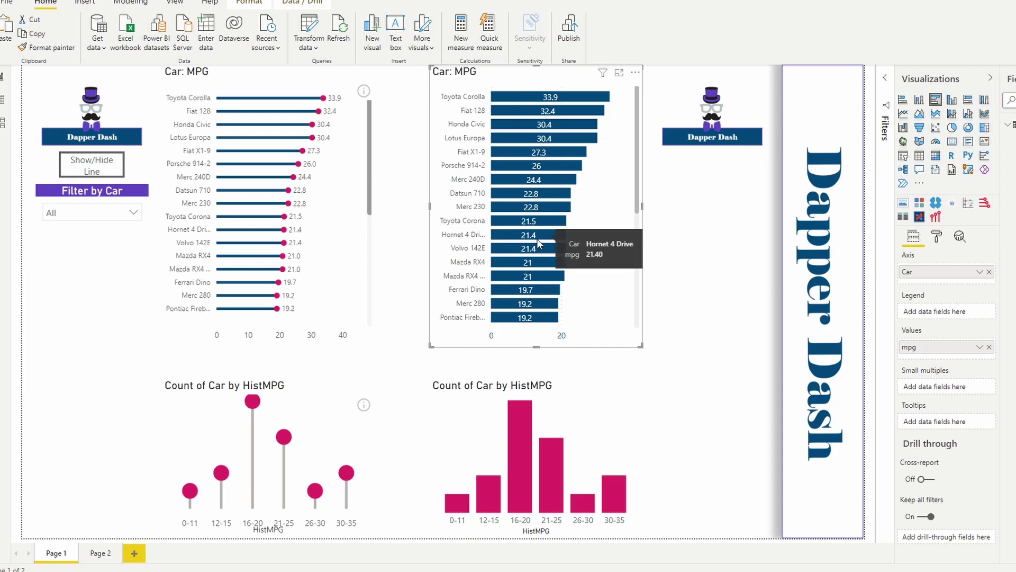
pyautogui.click(959, 238)
pyautogui.click(925, 347)
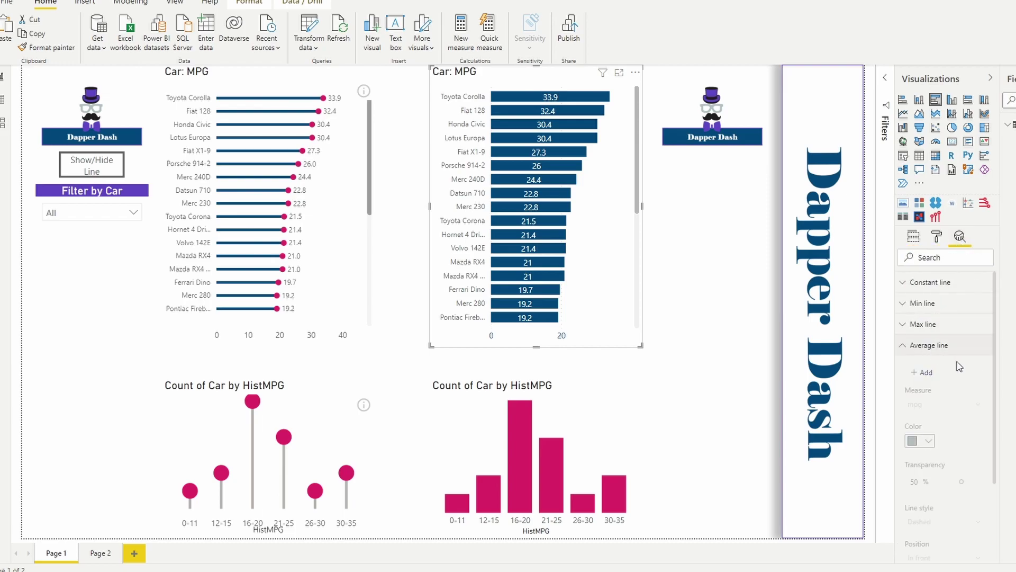
pyautogui.click(932, 375)
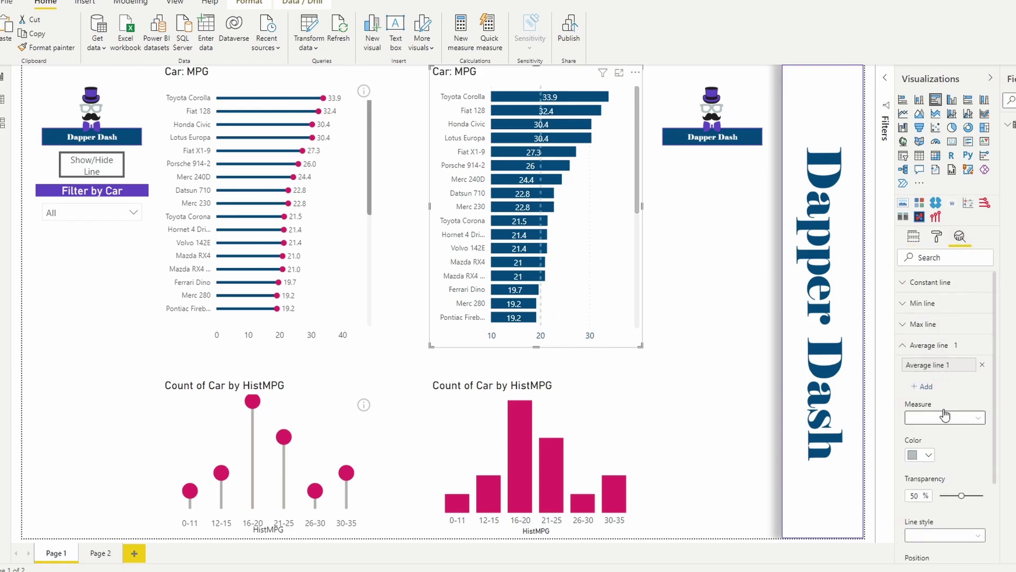
pyautogui.click(928, 456)
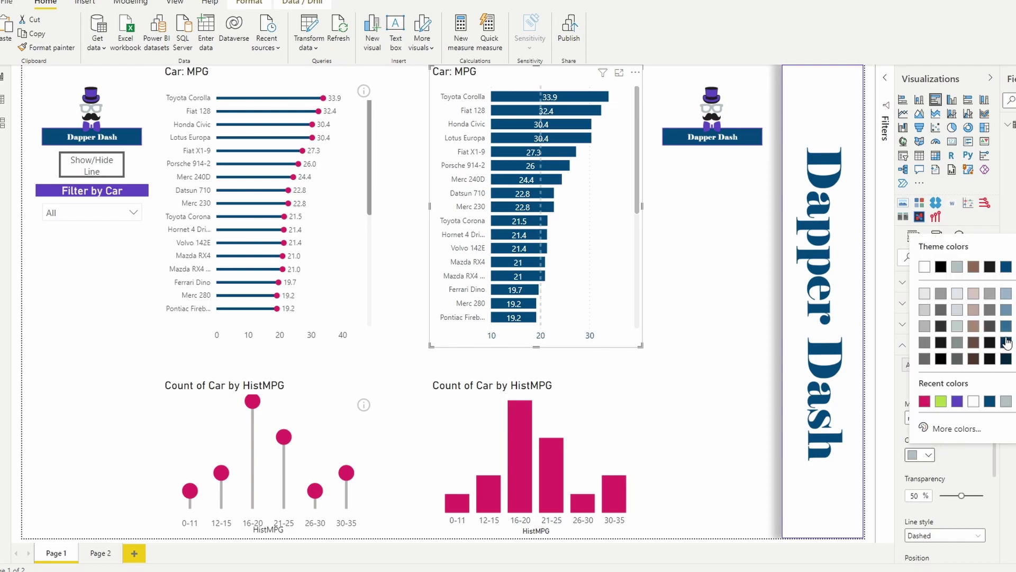
pyautogui.click(925, 402)
pyautogui.click(963, 535)
pyautogui.click(937, 509)
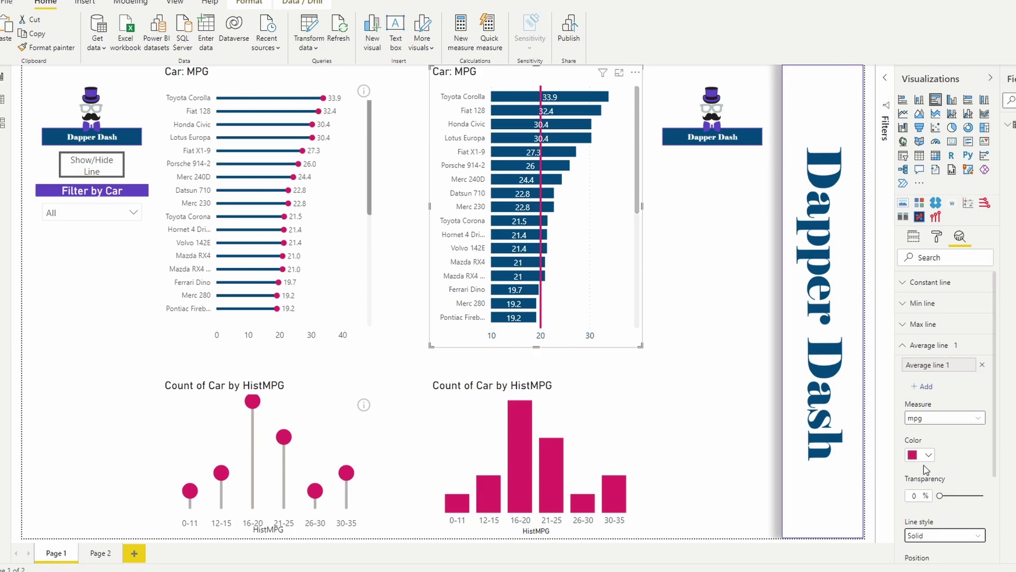
pyautogui.click(903, 345)
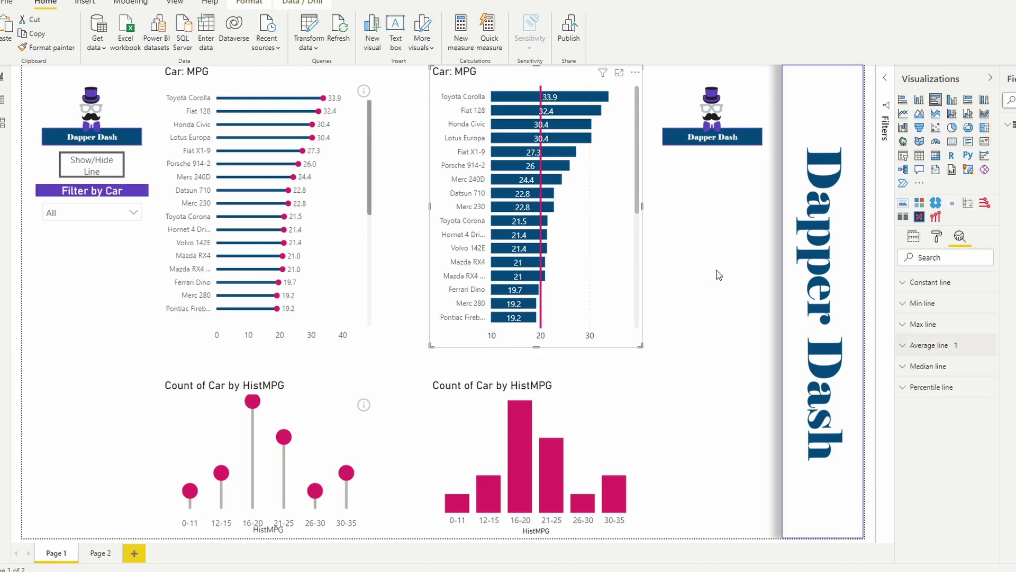
pyautogui.click(656, 212)
pyautogui.click(534, 94)
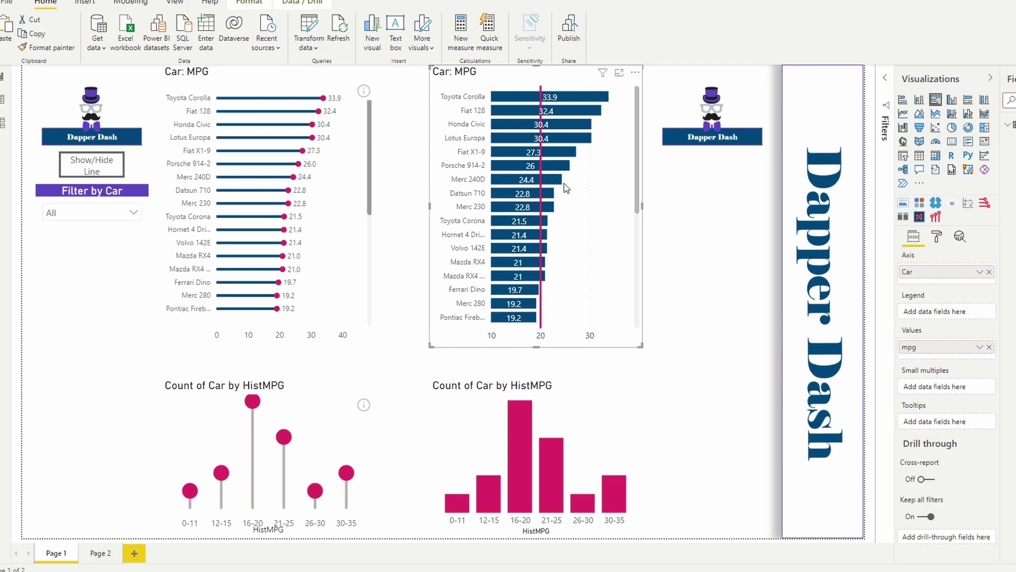
pyautogui.scroll(-3, 566, 196)
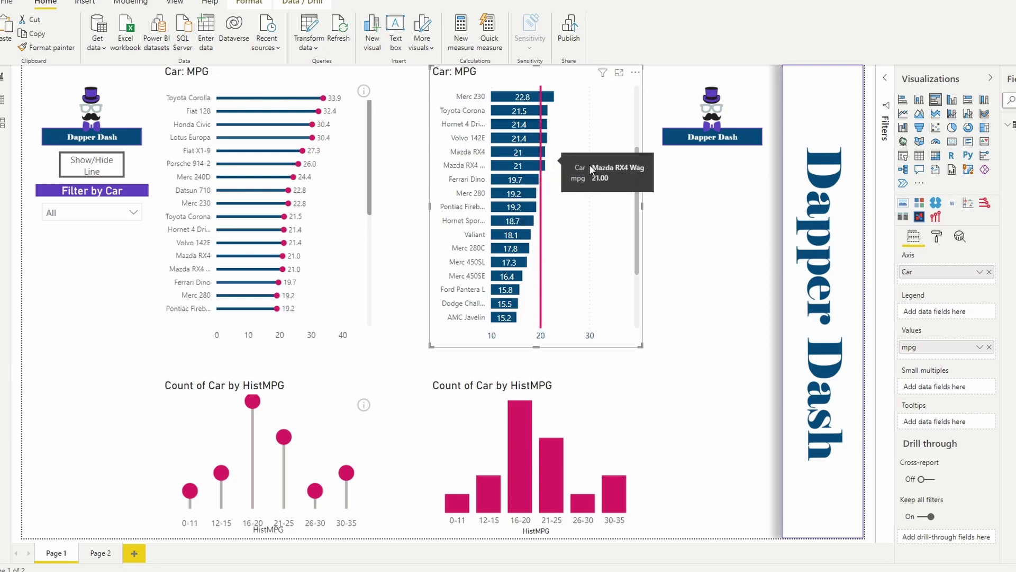
pyautogui.scroll(2, 591, 180)
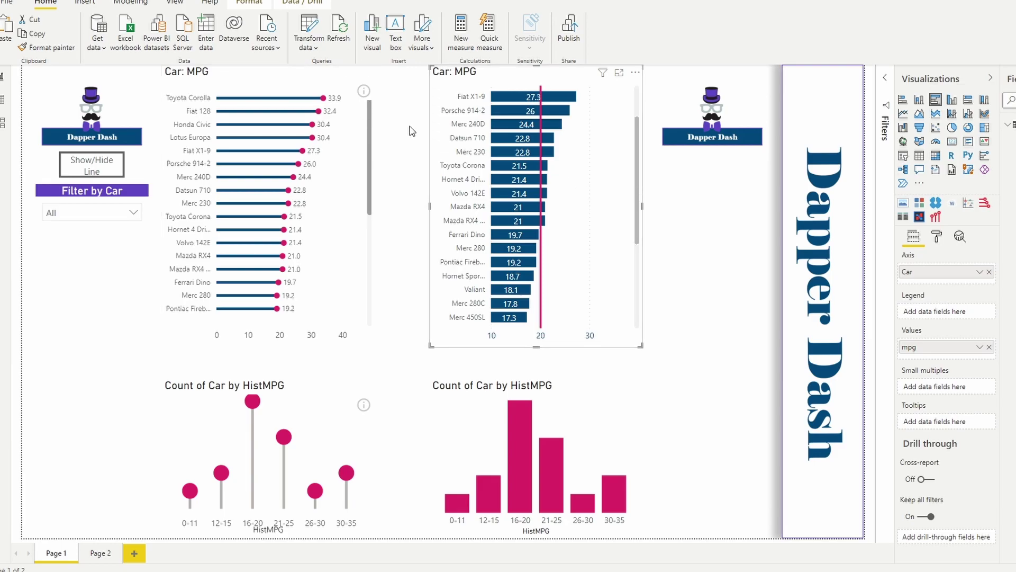
# Select the Car: MPG lollipop chart and check its Analytics pane for reference lines
pyautogui.click(702, 226)
pyautogui.click(258, 79)
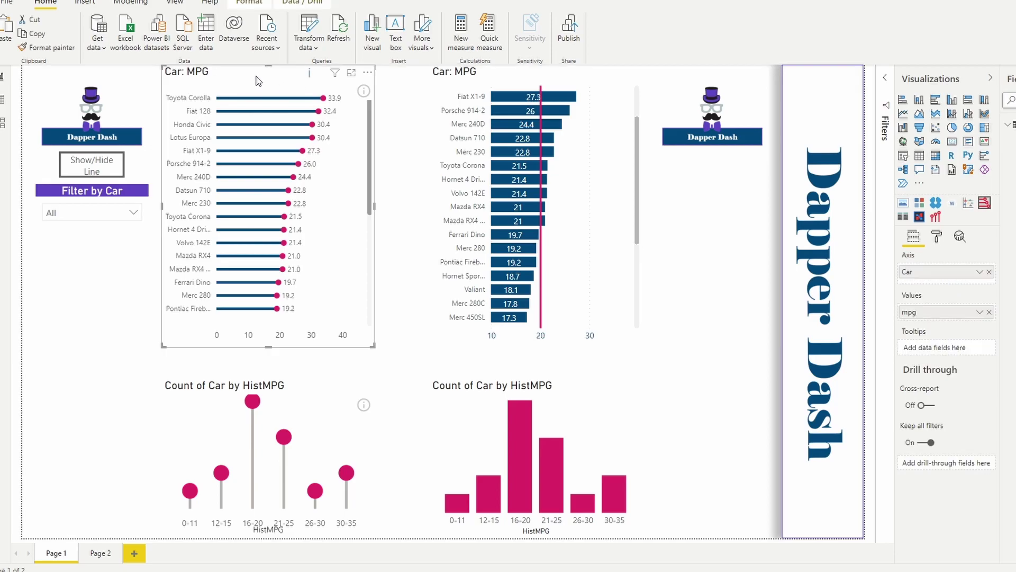
pyautogui.click(960, 237)
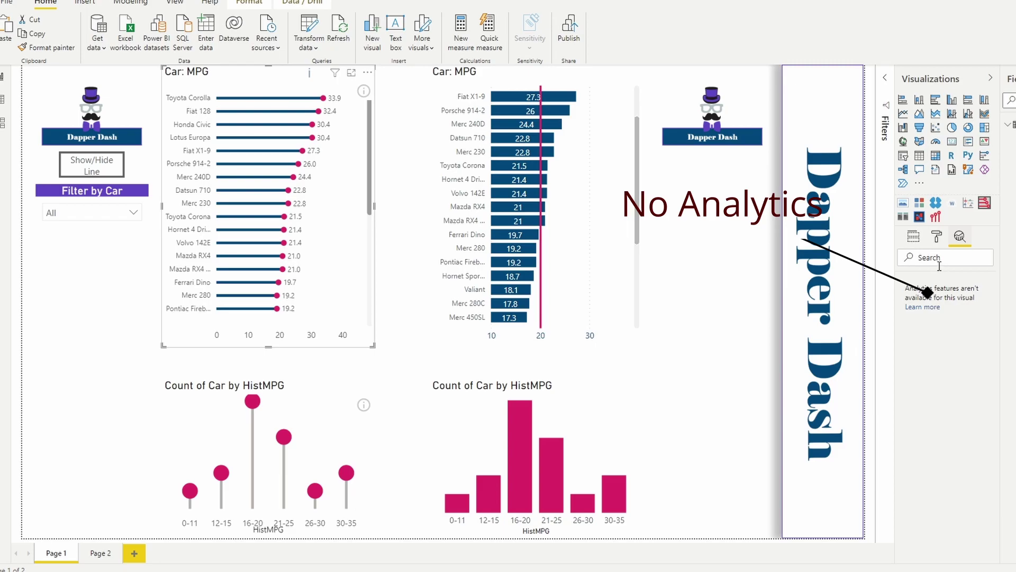
# Browse the lollipop chart's Format settings, expanding and collapsing General and License
pyautogui.click(916, 239)
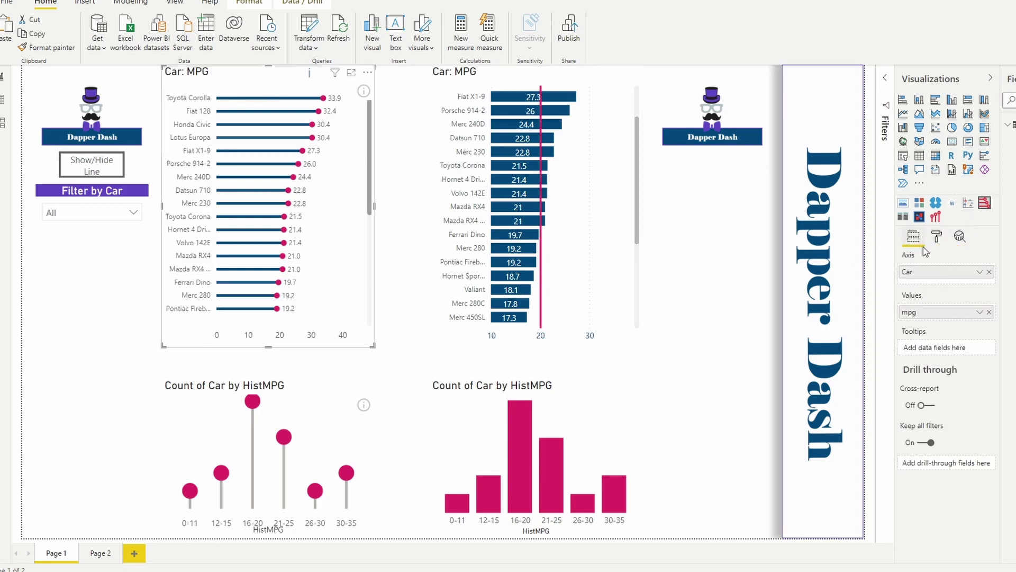
pyautogui.click(937, 238)
pyautogui.click(919, 286)
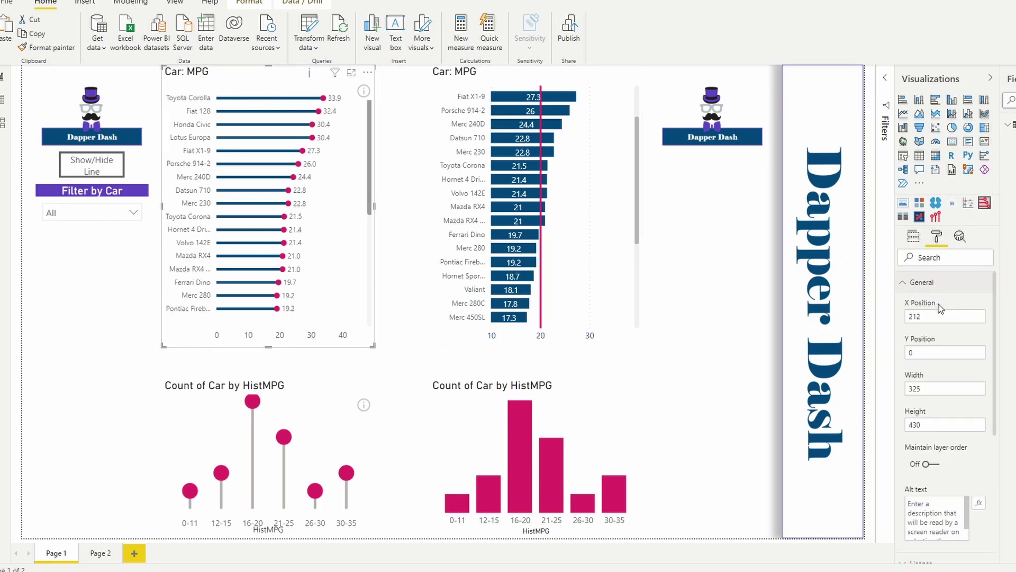
pyautogui.click(924, 290)
pyautogui.click(926, 306)
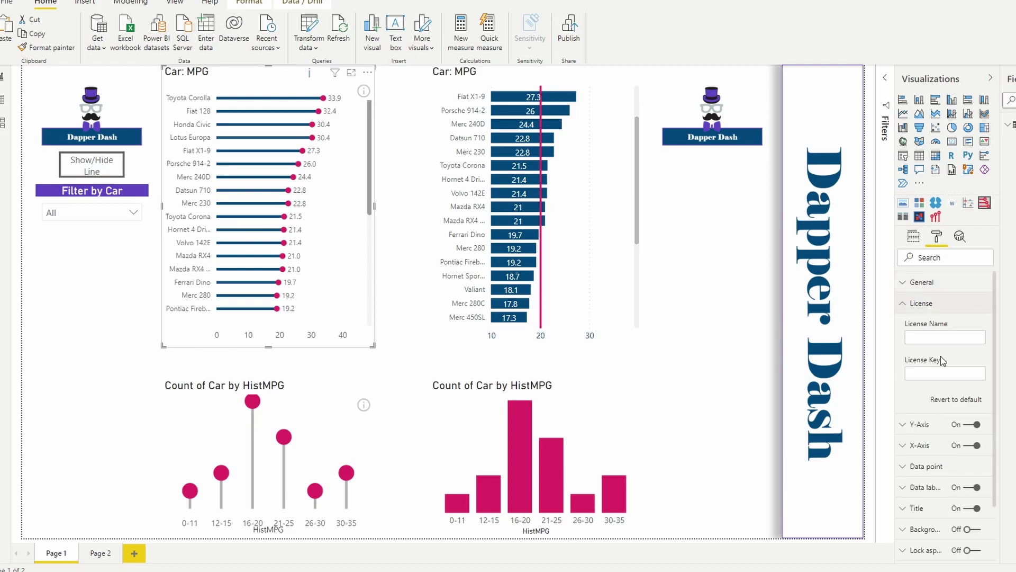
pyautogui.click(912, 308)
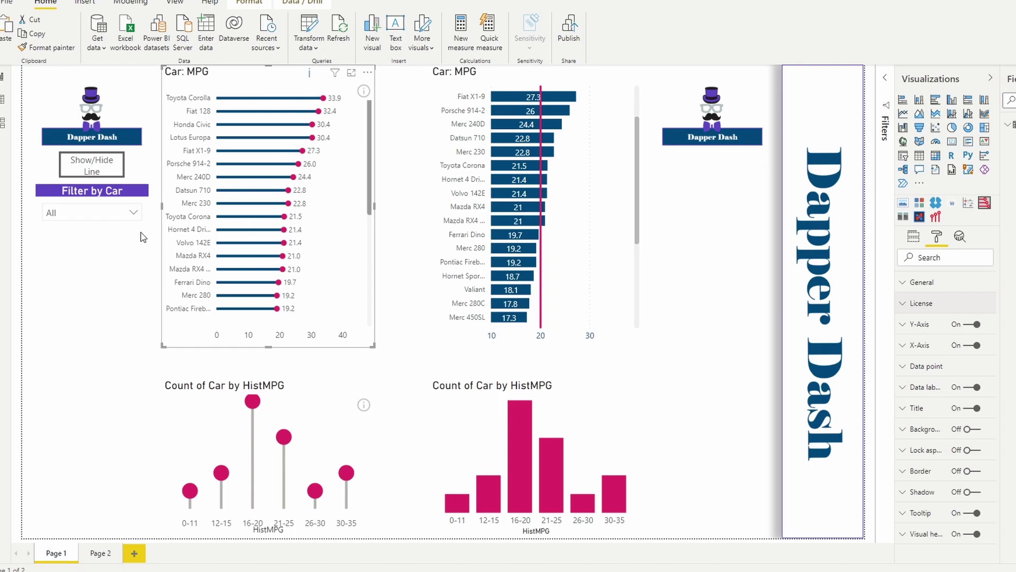
# Apply the Show/Hide Line bookmark so the lollipop chart shows an average line near 21 mpg
pyautogui.click(100, 270)
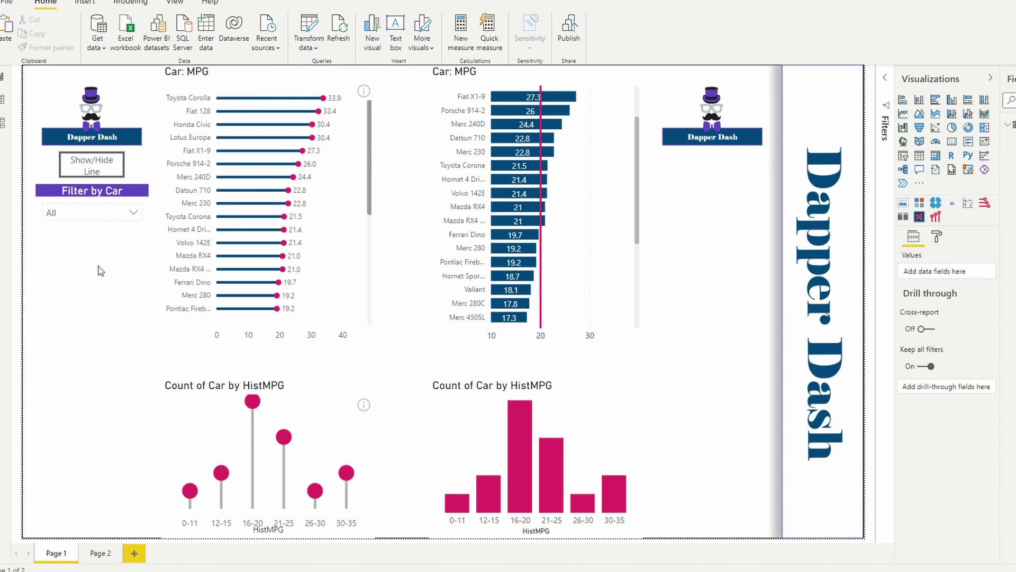
pyautogui.keyDown('ctrl'); pyautogui.click(94, 168); pyautogui.keyUp('ctrl')
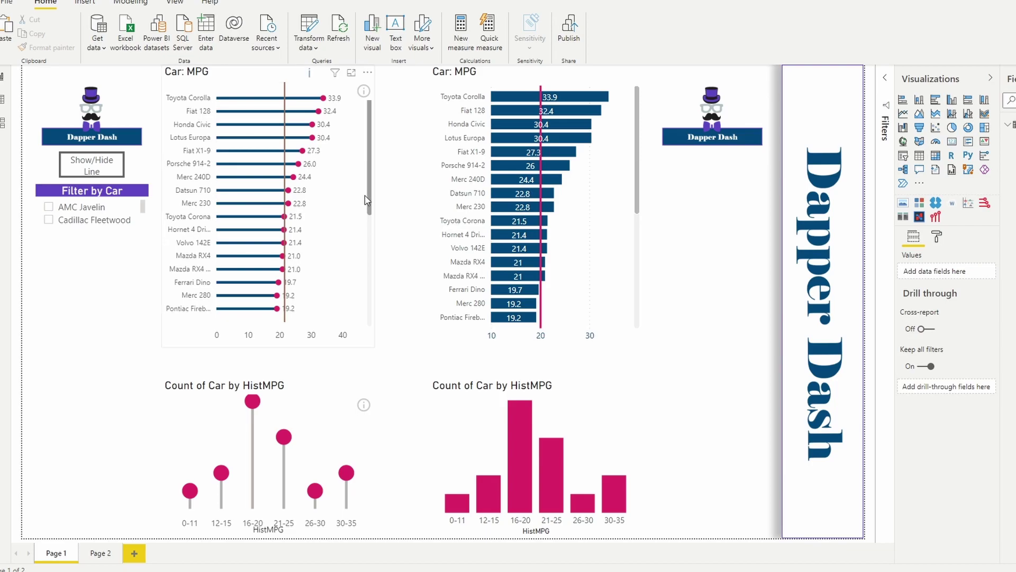
pyautogui.moveTo(369, 191)
pyautogui.mouseDown()
pyautogui.moveTo(369, 260)
pyautogui.moveTo(366, 194)
pyautogui.mouseUp()
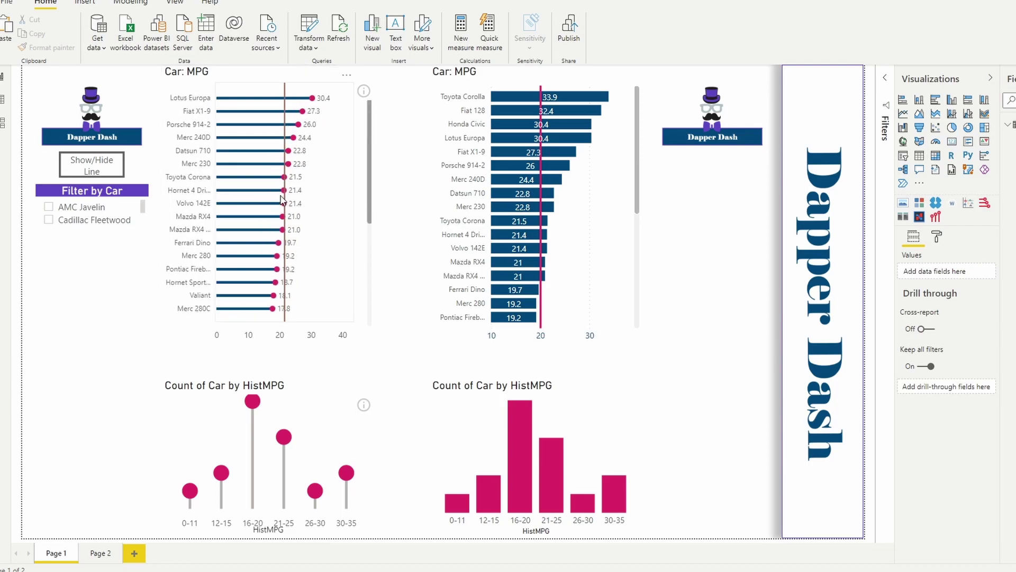
# Nudge the Car: MPG bar chart slightly upward on the canvas
pyautogui.click(553, 208)
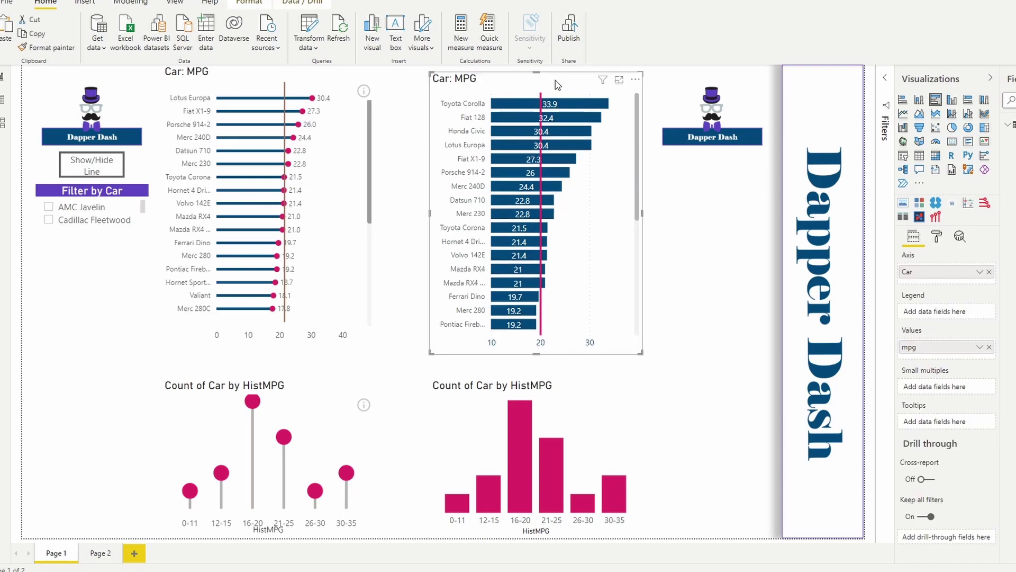
pyautogui.moveTo(554, 82); pyautogui.dragTo(555, 75)
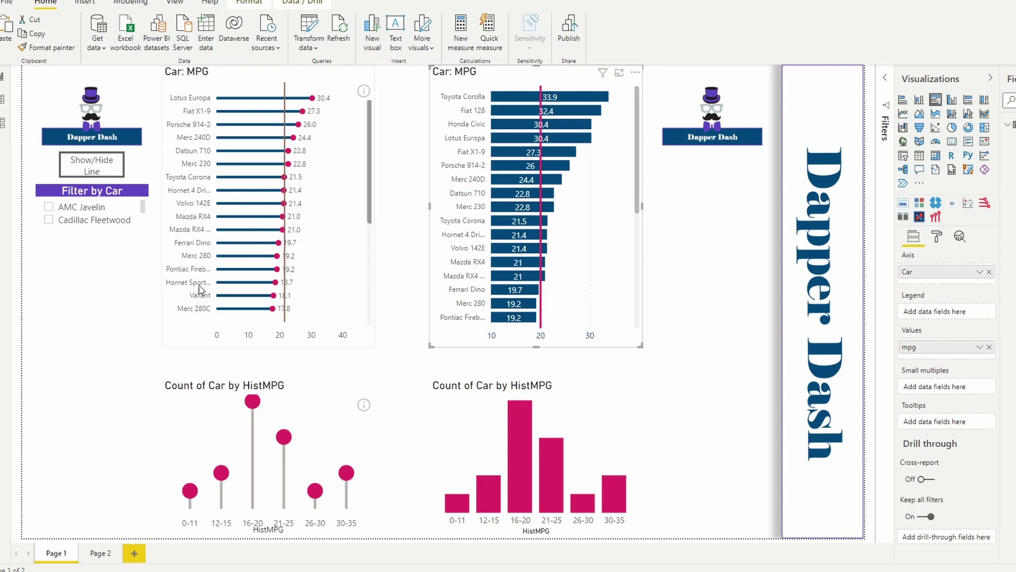
pyautogui.click(95, 281)
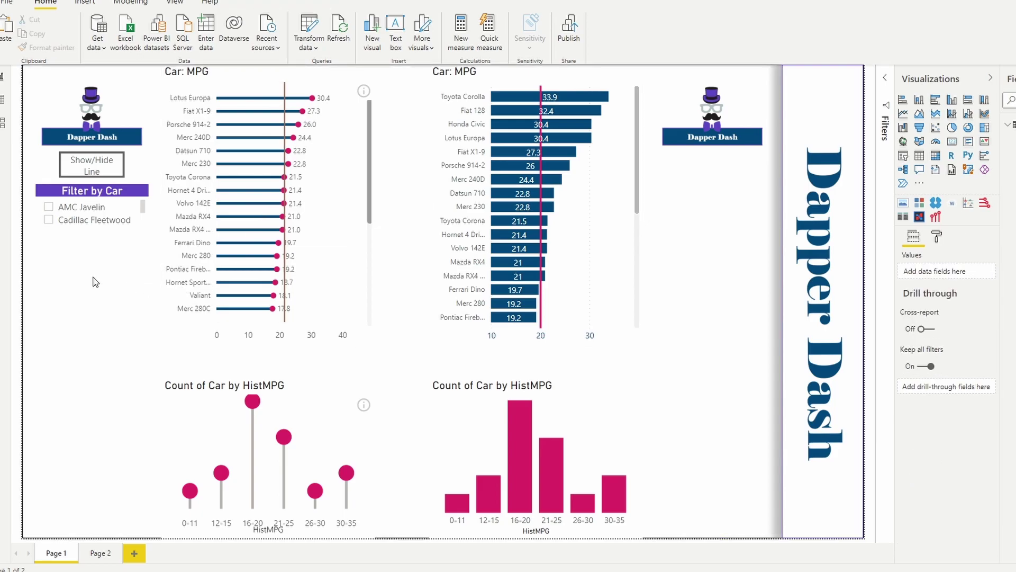